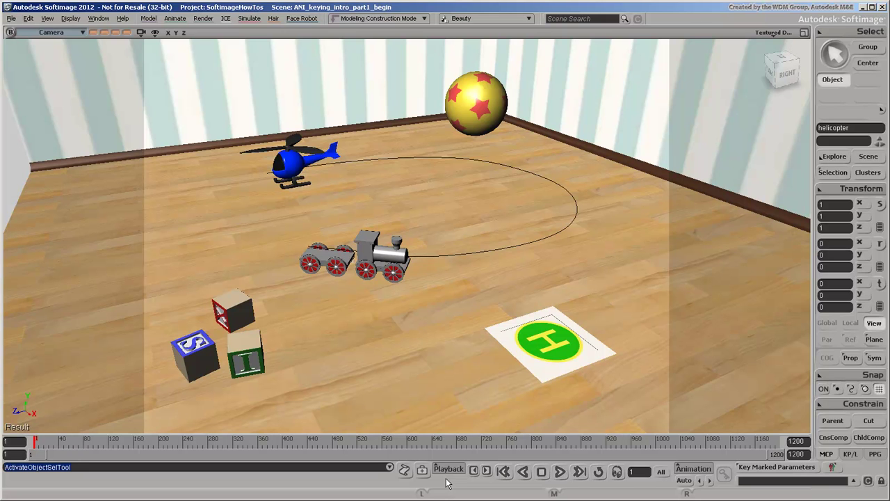
# Select helicopter.body, mark its Scl X/Y/Z parameters, and toggle Auto Key on then off
pyautogui.hotkey('ctrl', 'shift', 'a')
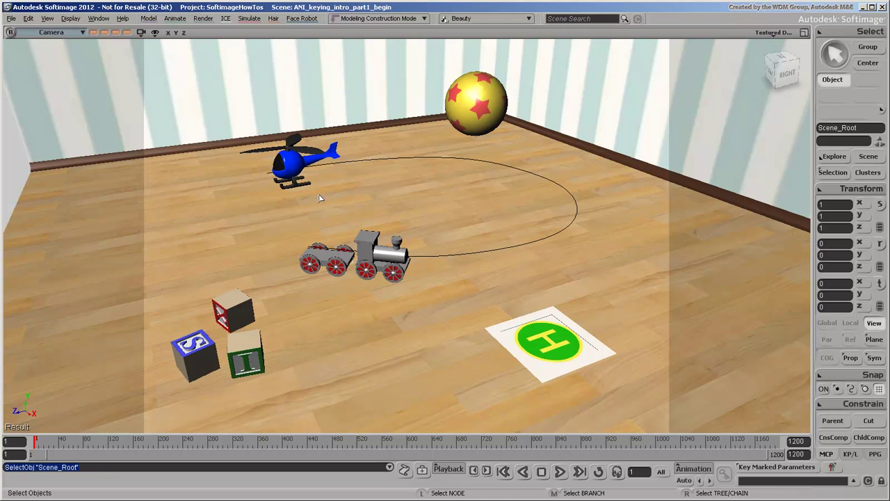
pyautogui.click(295, 171)
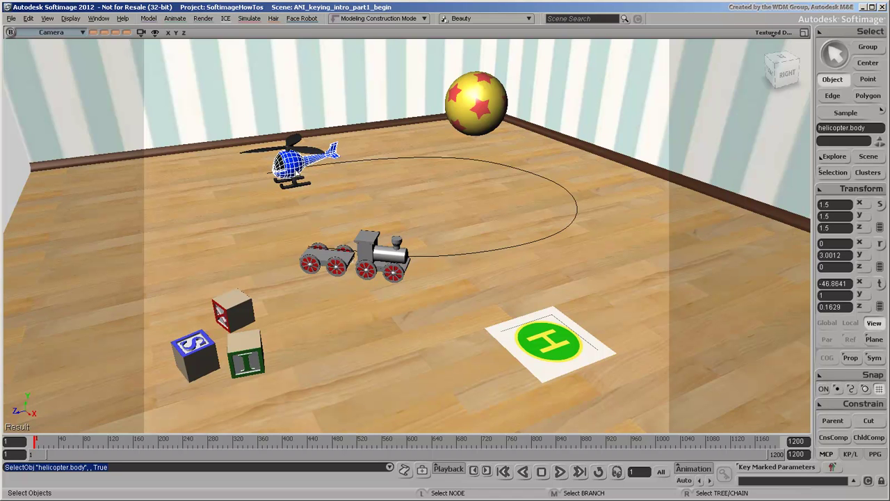
pyautogui.click(854, 481)
pyautogui.click(712, 243)
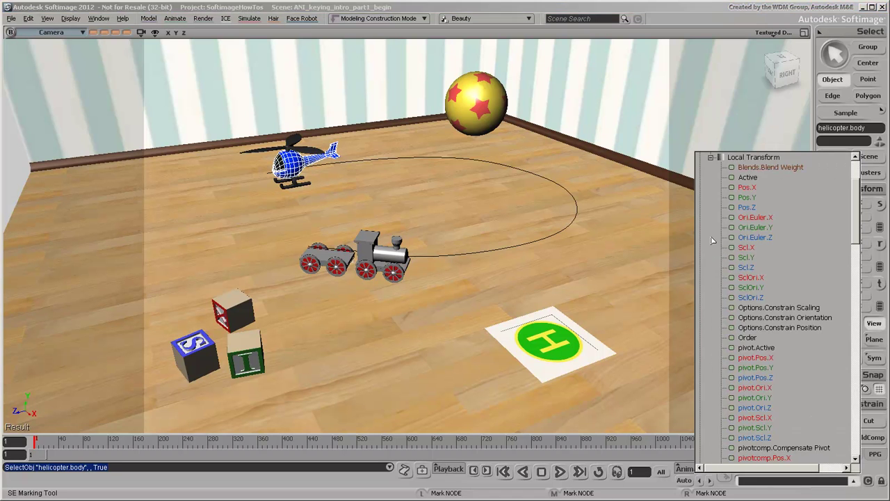
pyautogui.click(744, 247)
pyautogui.click(745, 257)
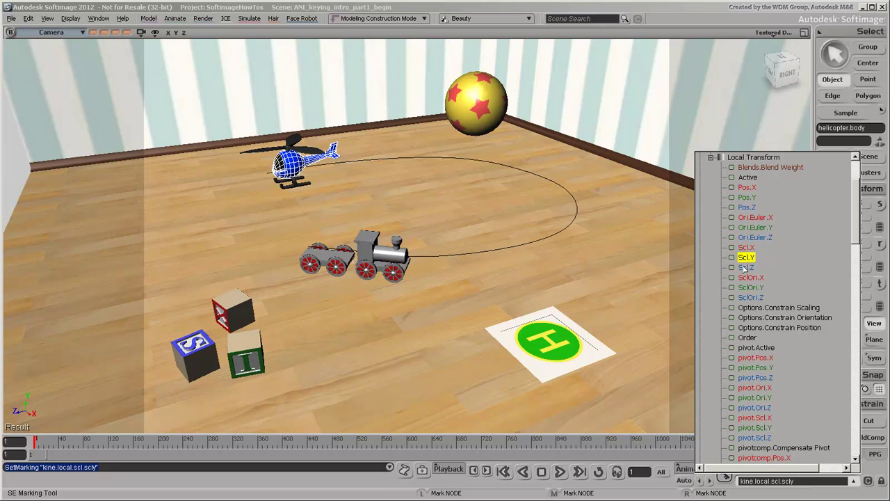
pyautogui.click(685, 482)
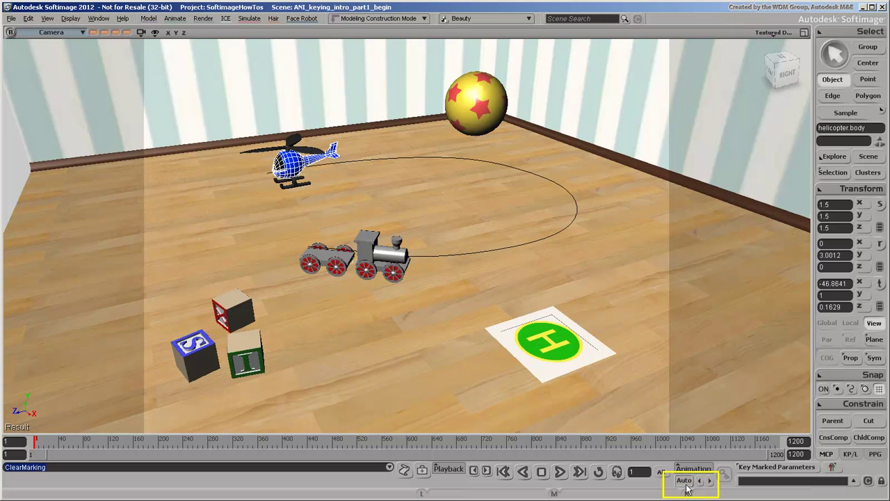
pyautogui.click(684, 481)
# Inspect the body's Local Transform and keying panel, then the fly character key set
pyautogui.hotkey('ctrl', 'k')
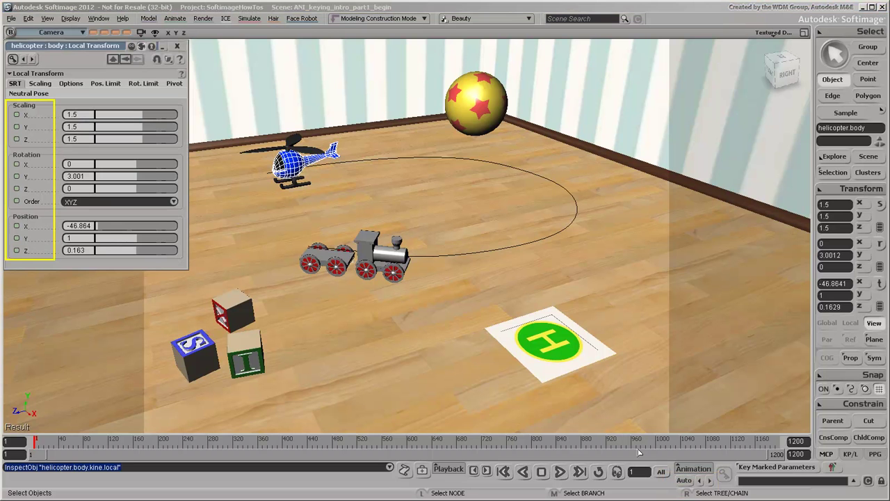
pyautogui.click(177, 47)
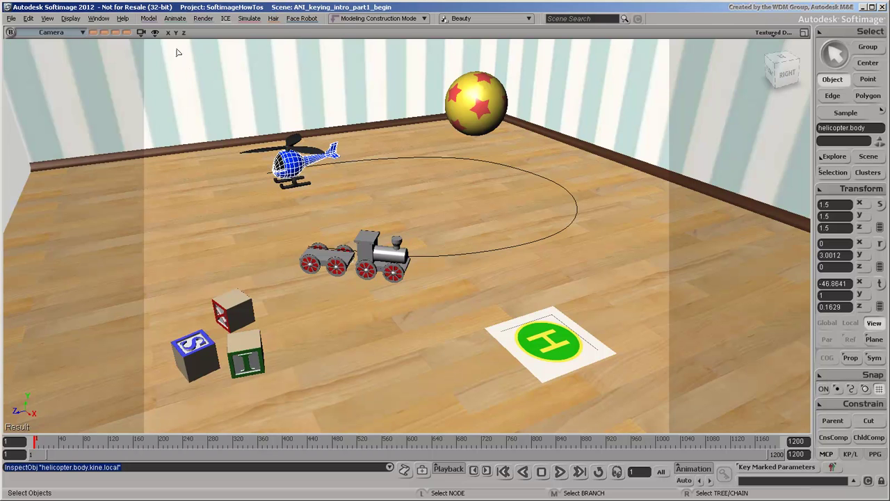
pyautogui.click(851, 454)
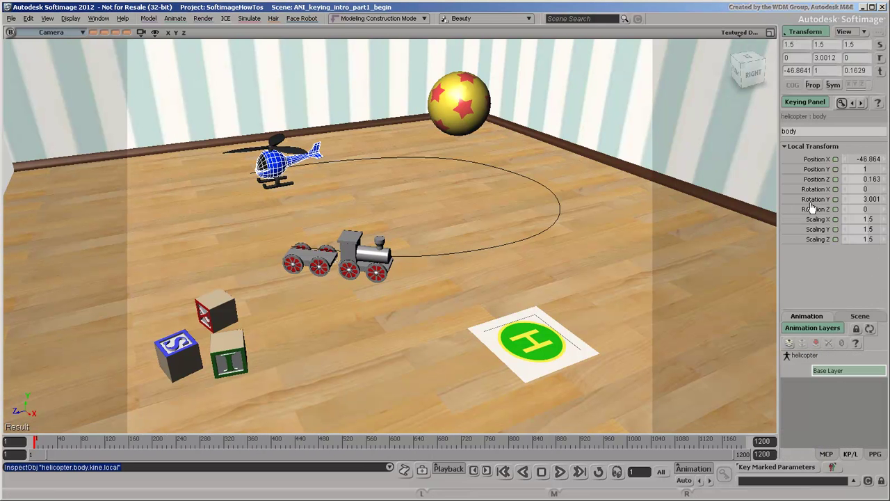
pyautogui.click(826, 454)
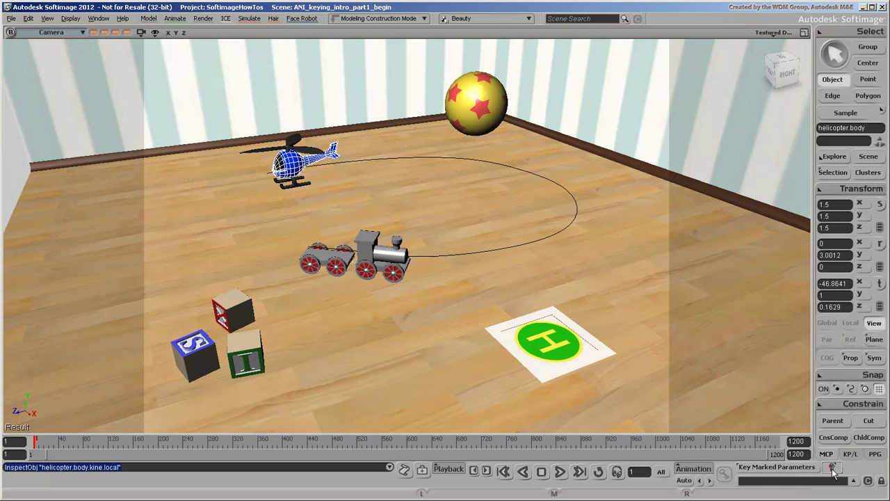
pyautogui.click(844, 371)
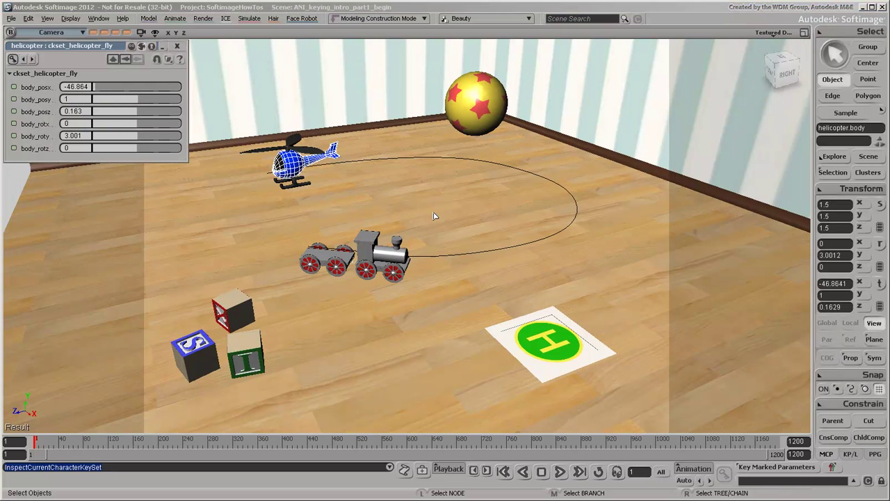
# Close the key set properties and unhide the Dog from the scene Explorer
pyautogui.click(179, 47)
pyautogui.press('8')
pyautogui.click(698, 116)
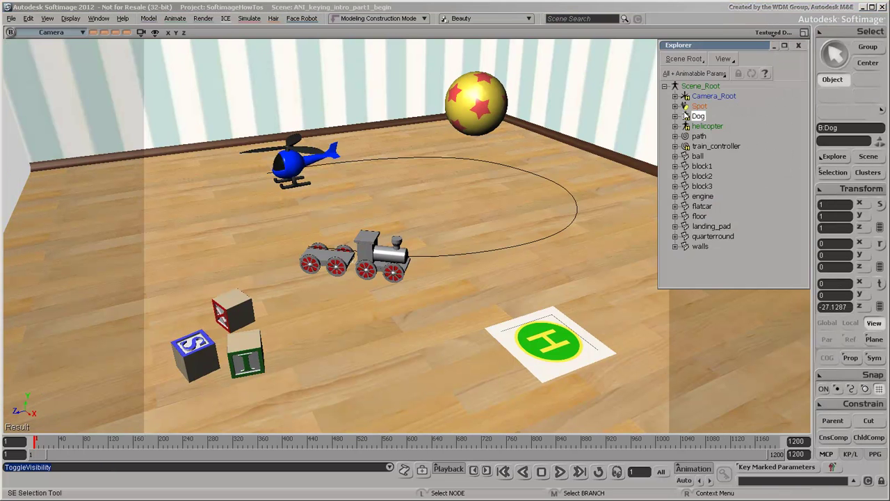
pyautogui.press('h')
# View and close the dog's synoptic picker, then branch-select the whole Dog hierarchy
pyautogui.click(591, 201)
pyautogui.press('F3')
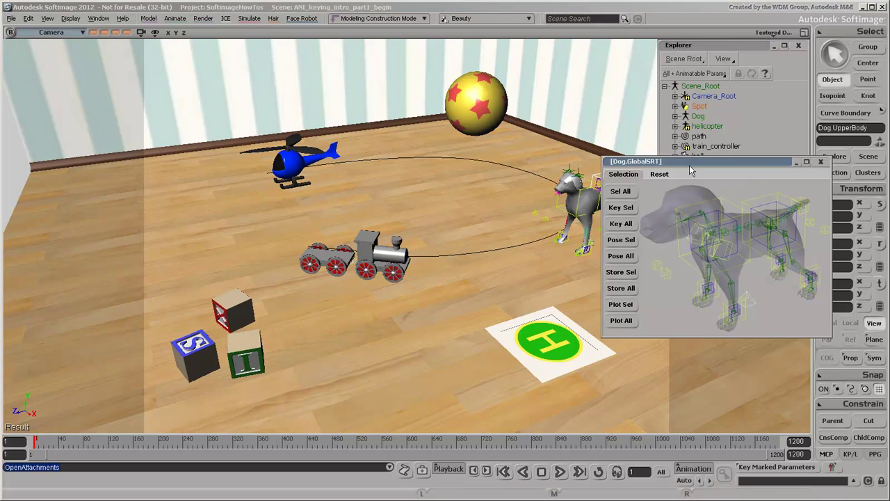
pyautogui.moveTo(689, 165)
pyautogui.mouseDown()
pyautogui.moveTo(647, 185)
pyautogui.moveTo(400, 152)
pyautogui.mouseUp()
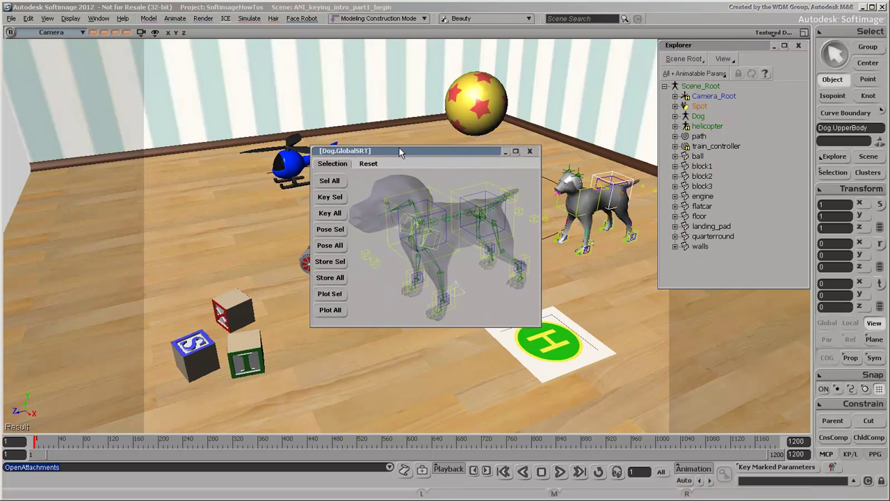
pyautogui.click(528, 153)
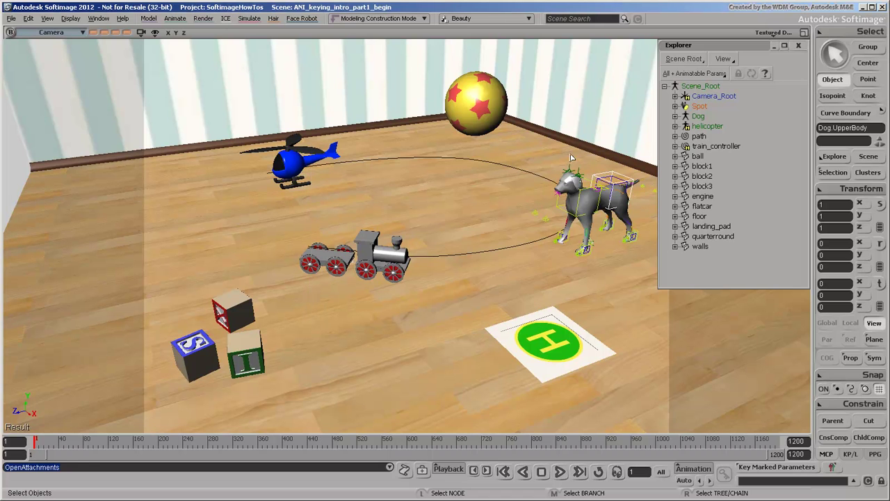
pyautogui.middleClick(698, 116)
# Hide the dog, close the Explorer, and play the toy-room animation from the start
pyautogui.press('h')
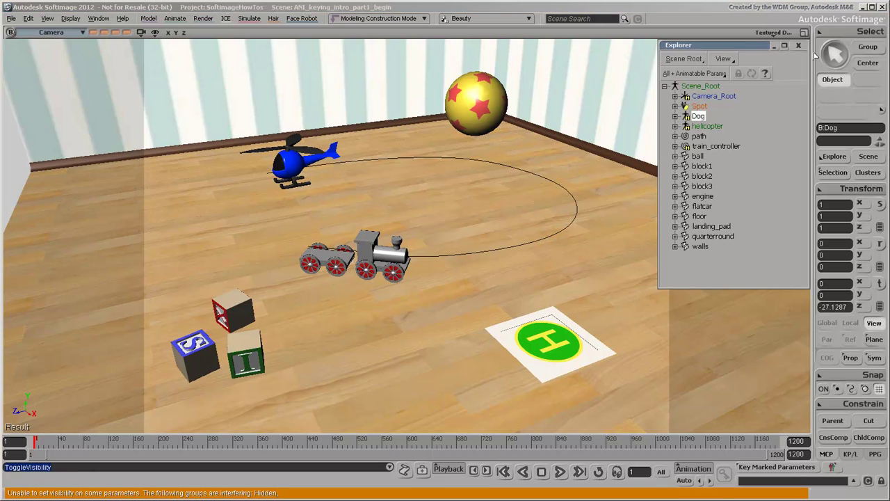
pyautogui.click(798, 45)
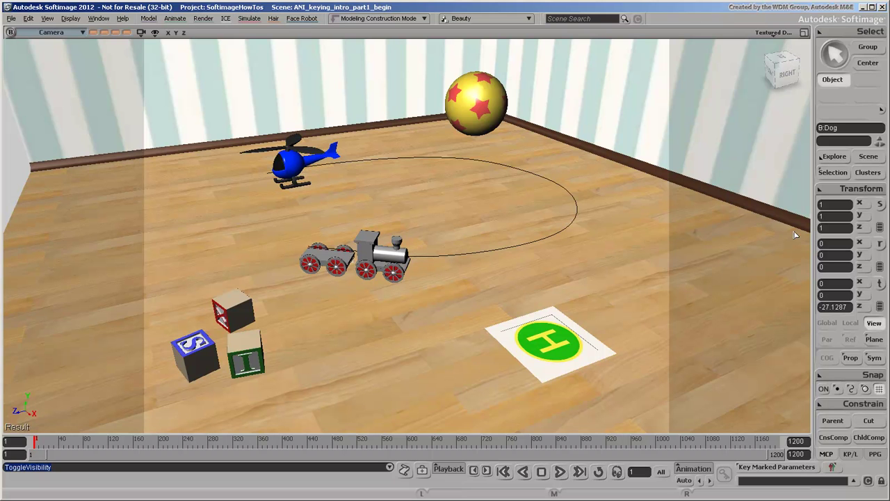
pyautogui.click(817, 469)
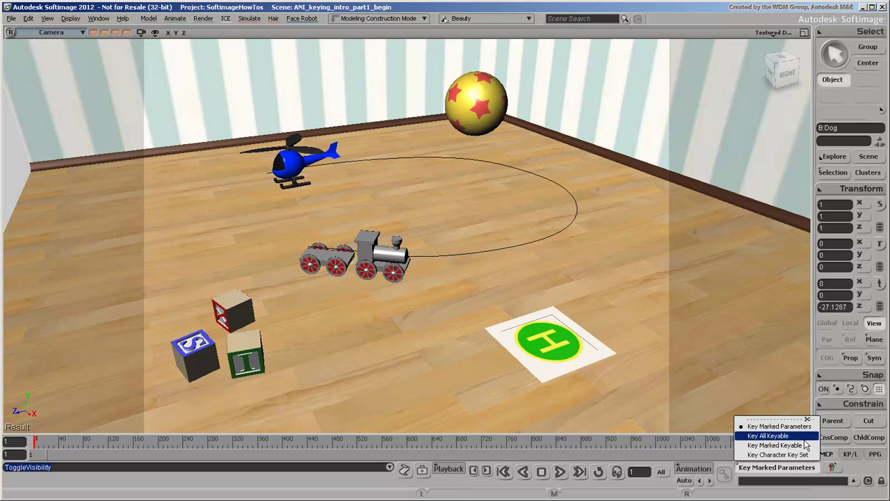
pyautogui.click(805, 426)
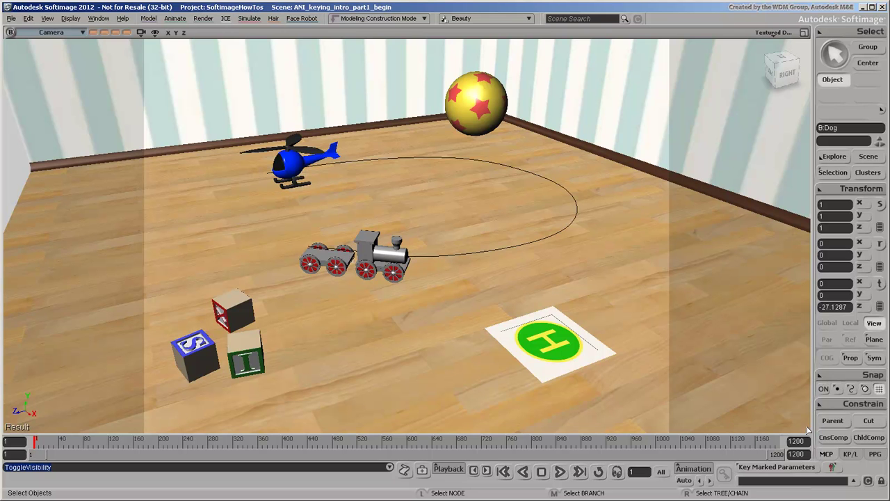
pyautogui.click(560, 473)
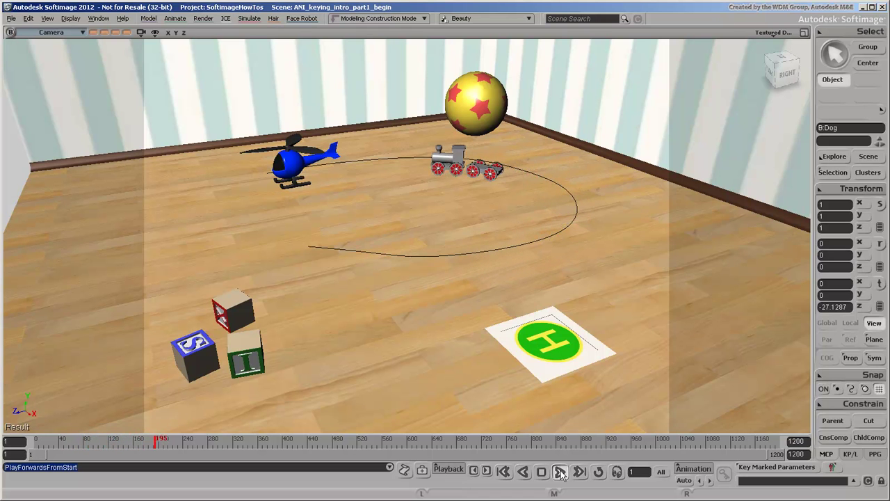
# Stop playback and return to frame 1 with the train reset
pyautogui.click(561, 472)
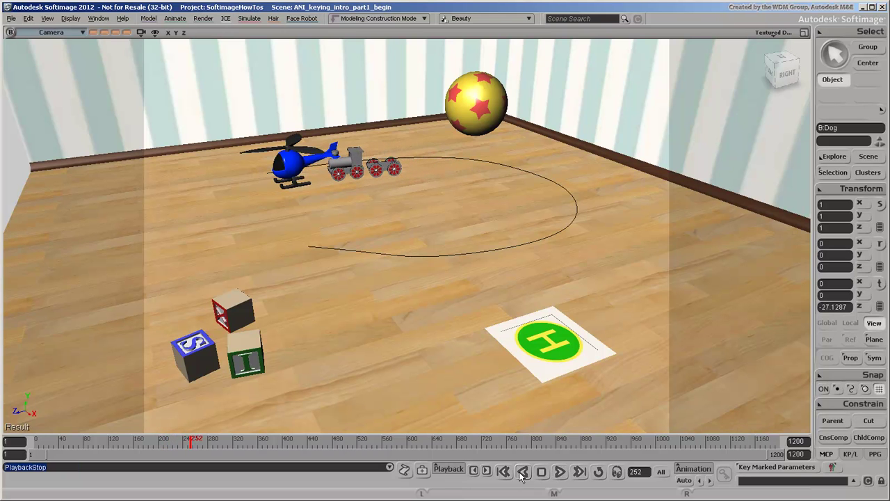
pyautogui.click(504, 472)
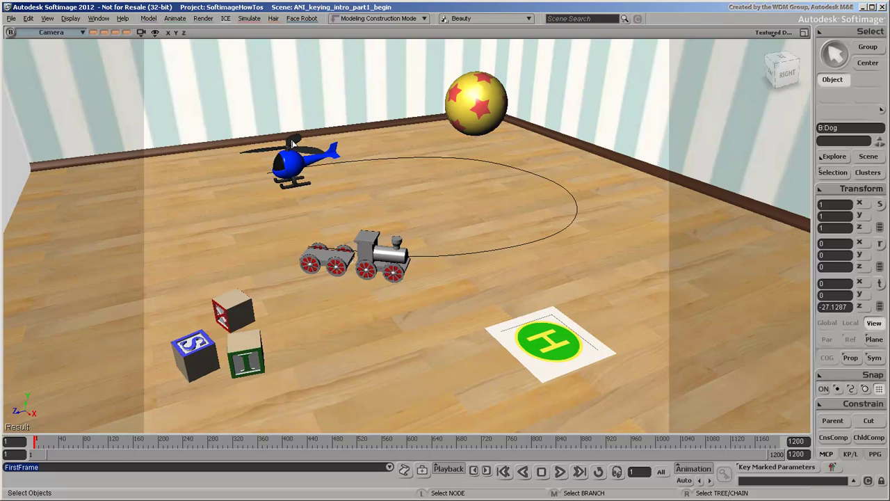
# Select the helicopter propellers and mark their Rotation X, Y and Z for keying
pyautogui.click(293, 143)
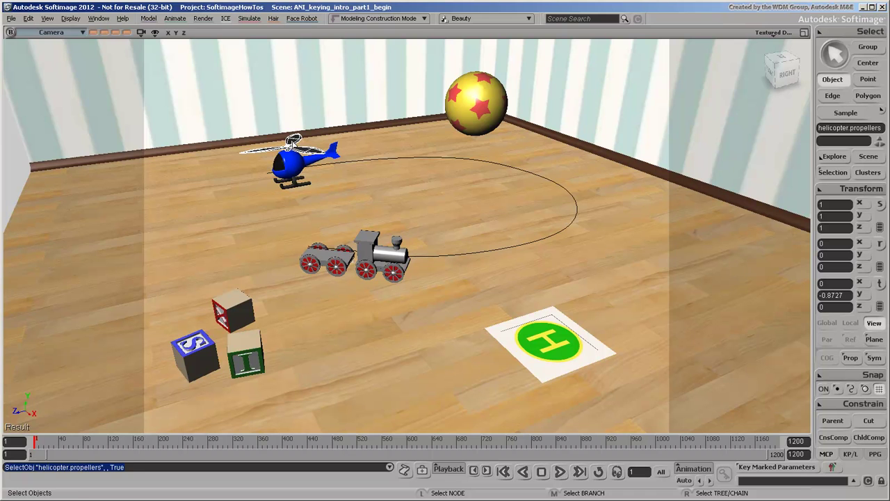
pyautogui.hotkey('ctrl', 'k')
pyautogui.click(26, 169)
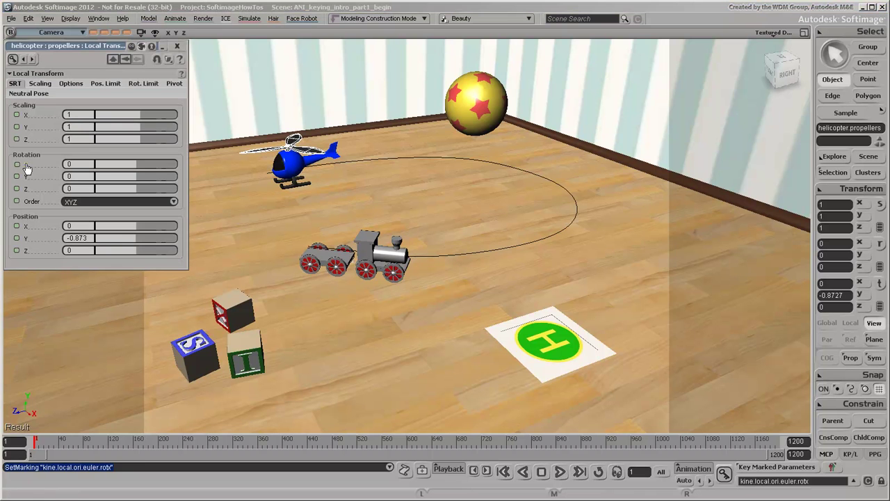
pyautogui.moveTo(26, 168); pyautogui.dragTo(27, 188)
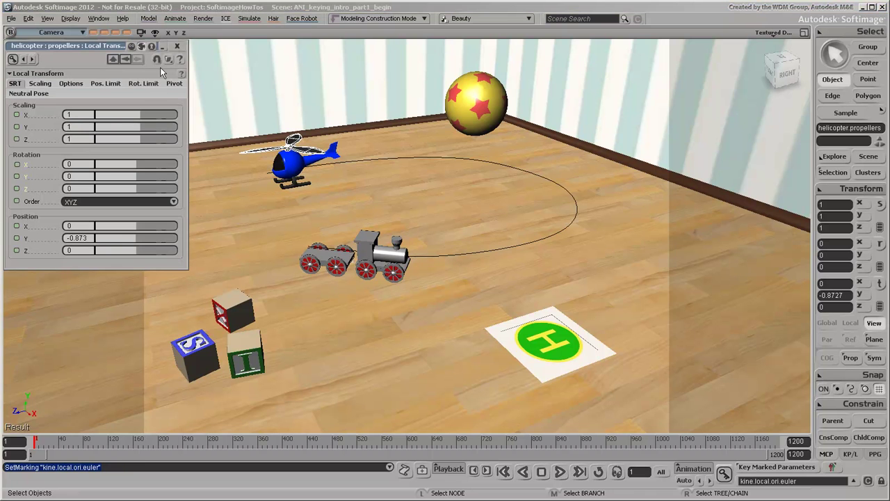
pyautogui.click(177, 46)
# Add Scl.X, Scl.Y and Scl.Z to the marked parameters, then clear all marking
pyautogui.click(853, 481)
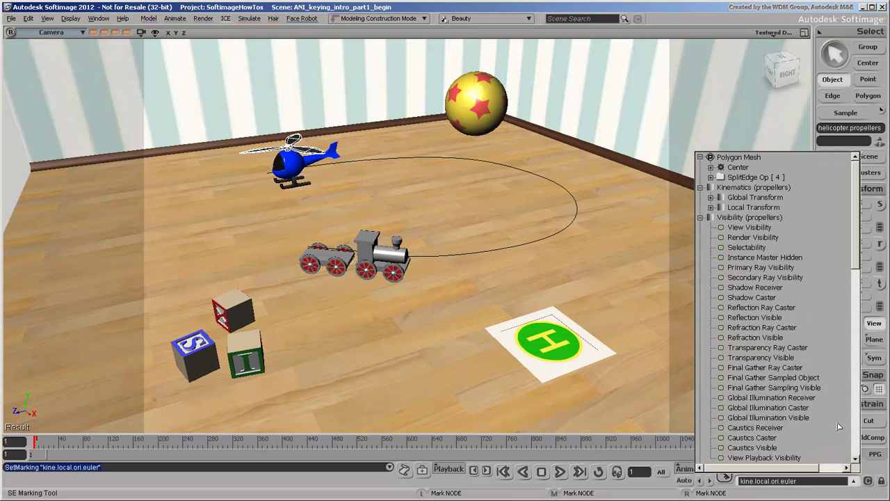
pyautogui.click(711, 207)
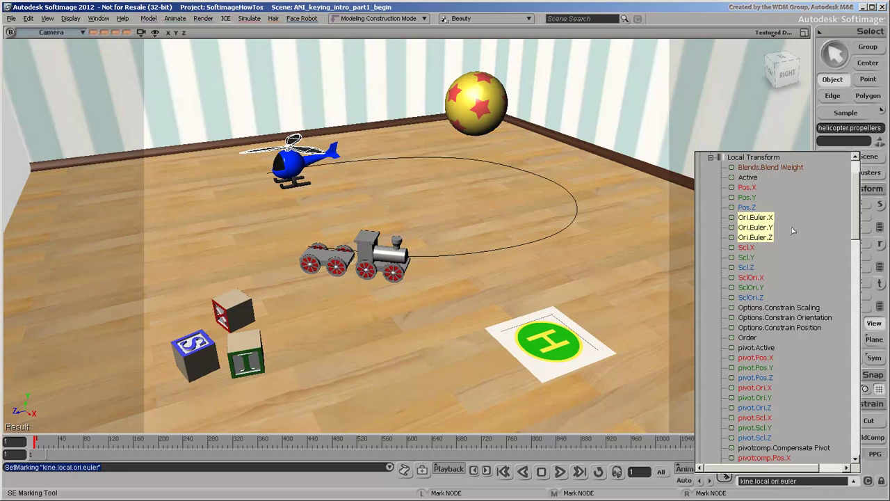
pyautogui.keyDown('shift'); pyautogui.click(748, 247); pyautogui.keyUp('shift')
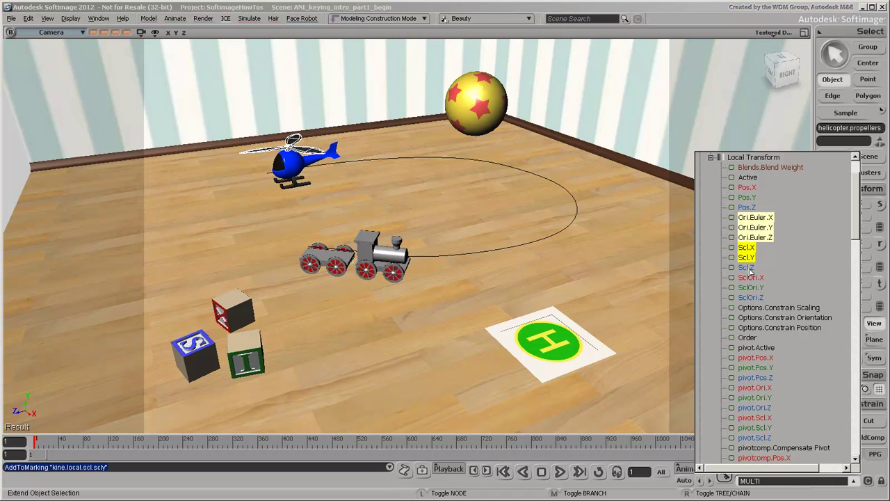
pyautogui.keyDown('shift'); pyautogui.click(747, 267); pyautogui.keyUp('shift')
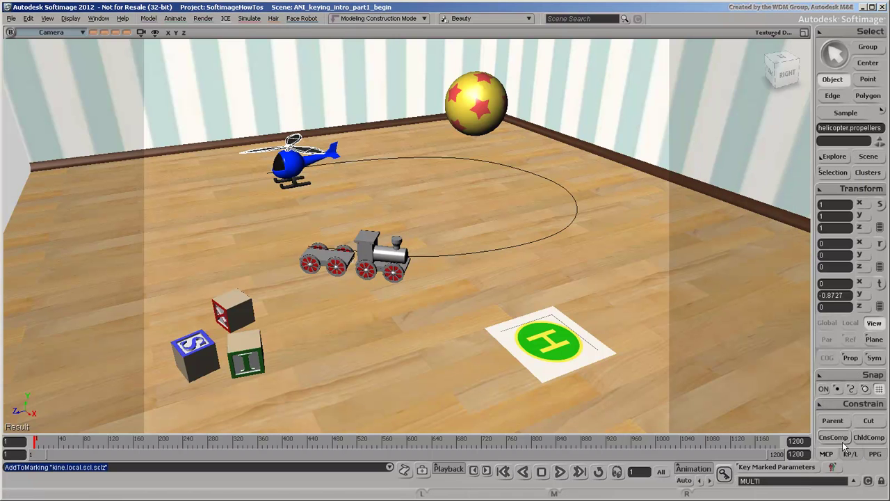
pyautogui.click(869, 480)
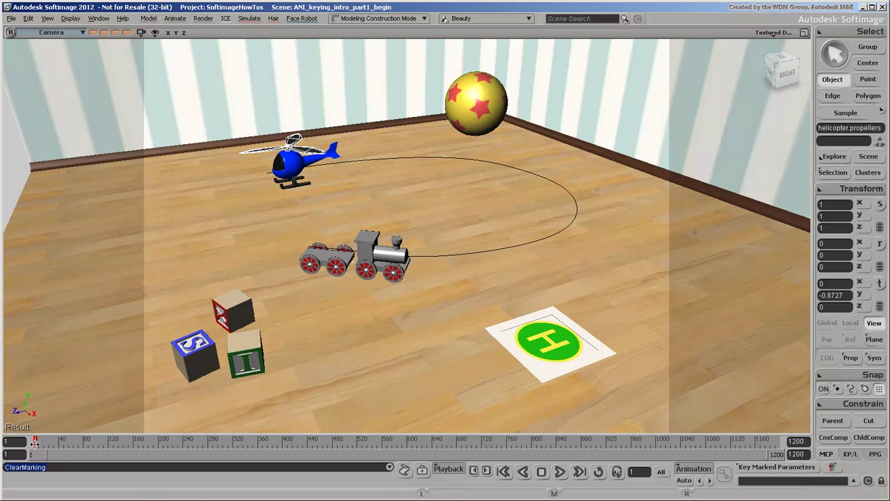
# Scrub the timeline and switch to rotating the propellers in Local mode
pyautogui.moveTo(34, 443)
pyautogui.mouseDown()
pyautogui.moveTo(38, 453)
pyautogui.moveTo(29, 452)
pyautogui.mouseUp()
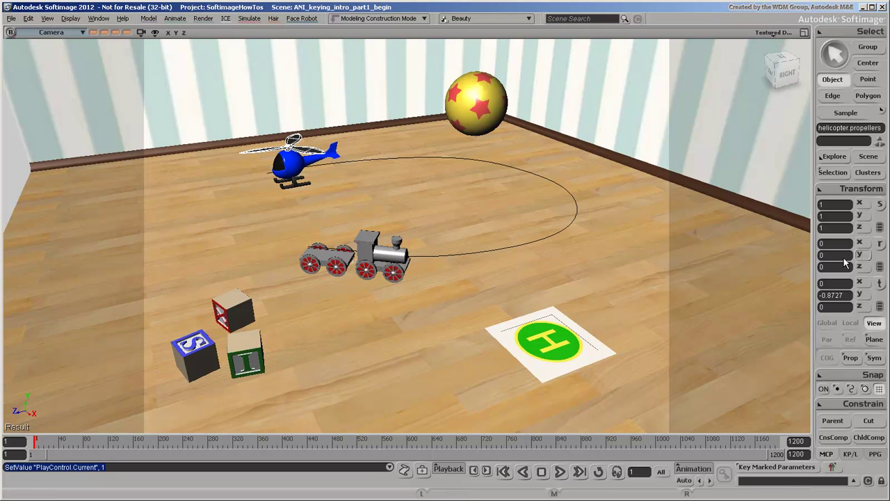
pyautogui.click(880, 245)
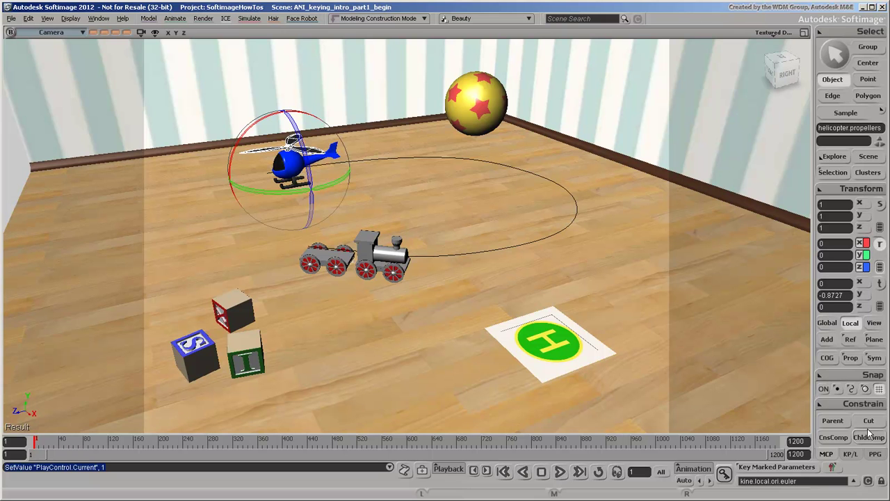
# Set the propellers' first rotation key at frame 1
pyautogui.click(853, 481)
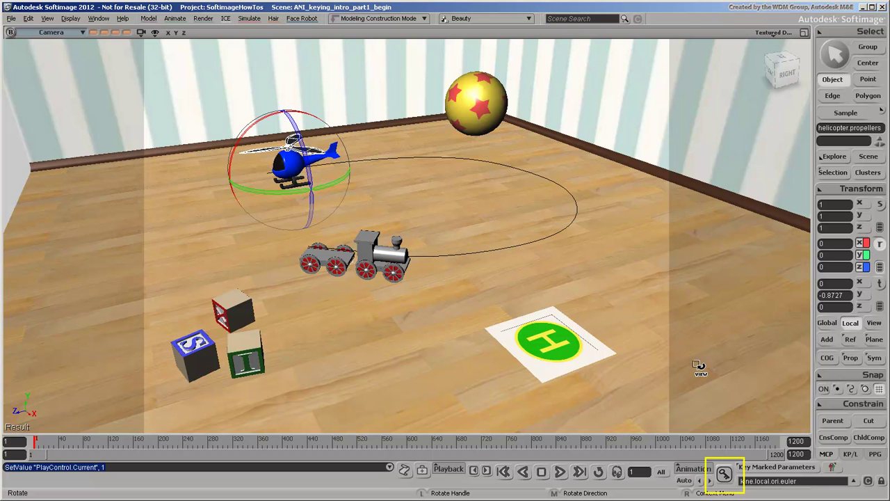
pyautogui.click(723, 474)
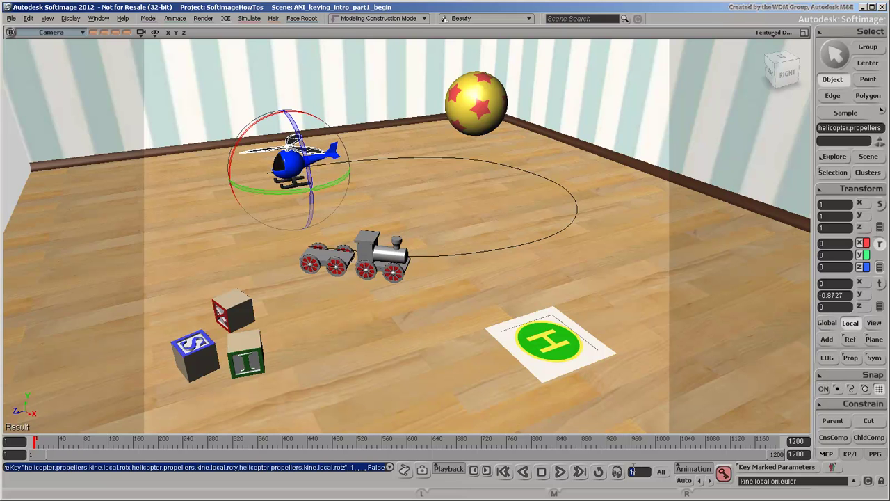
# At frame 30, set the propellers' Rotation Y to 720 and key it
pyautogui.write('30')
pyautogui.press('Return')
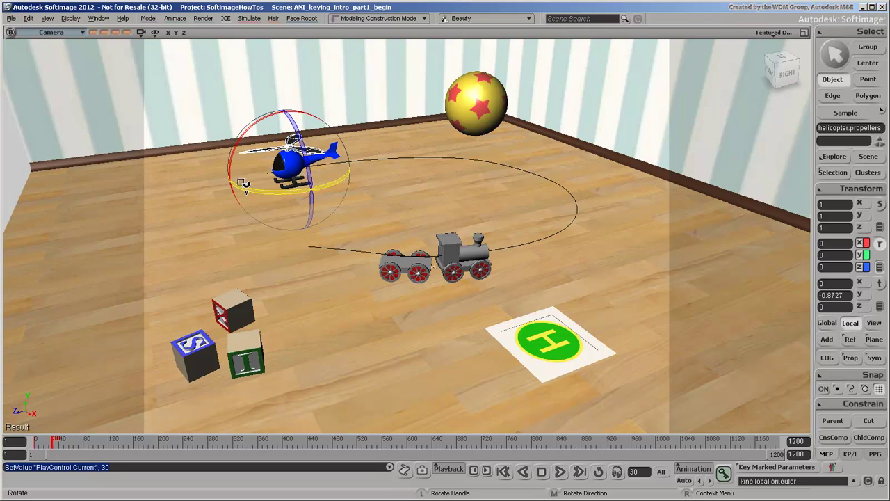
pyautogui.moveTo(246, 191)
pyautogui.mouseDown()
pyautogui.moveTo(332, 189)
pyautogui.moveTo(255, 192)
pyautogui.mouseUp()
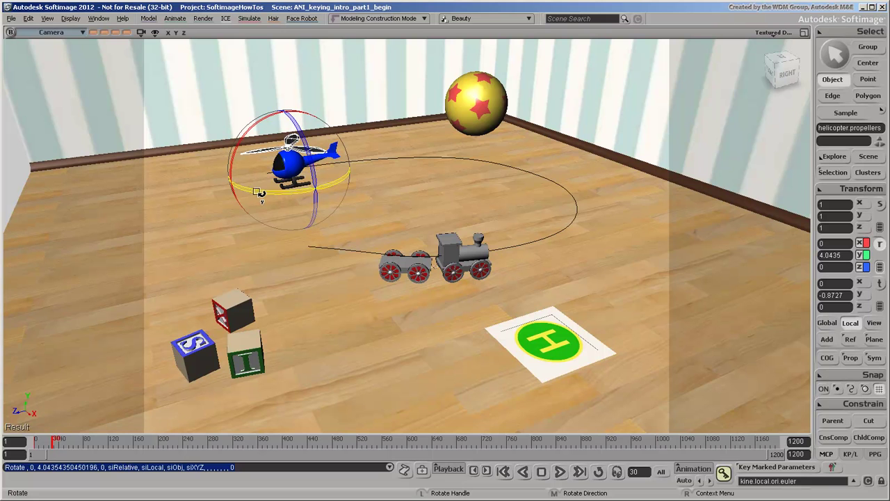
pyautogui.click(842, 255)
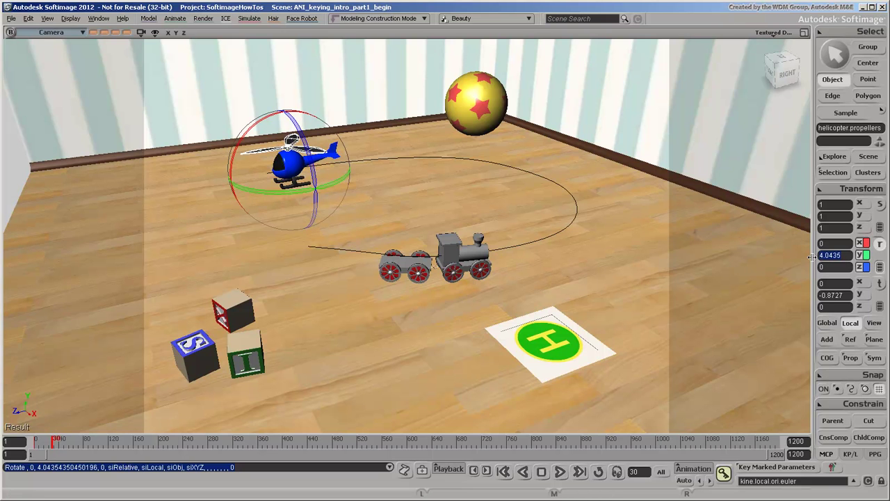
pyautogui.write('720')
pyautogui.press('Return')
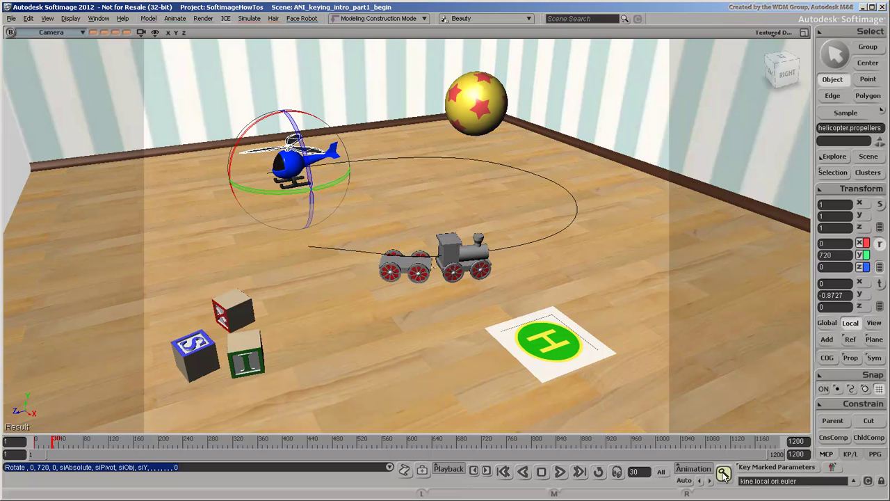
pyautogui.click(723, 473)
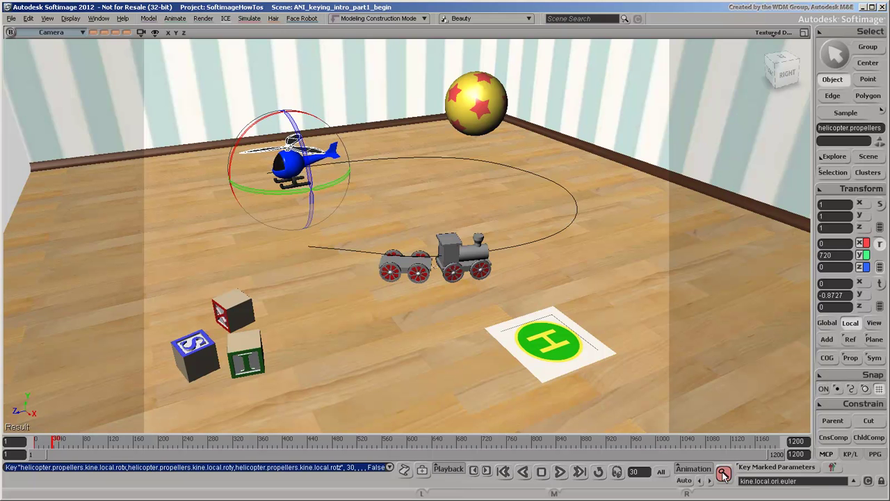
# Scrub from frame 18 to check the spin, jump to the frame 30 key, and save
pyautogui.click(45, 441)
pyautogui.moveTo(45, 440); pyautogui.dragTo(52, 440)
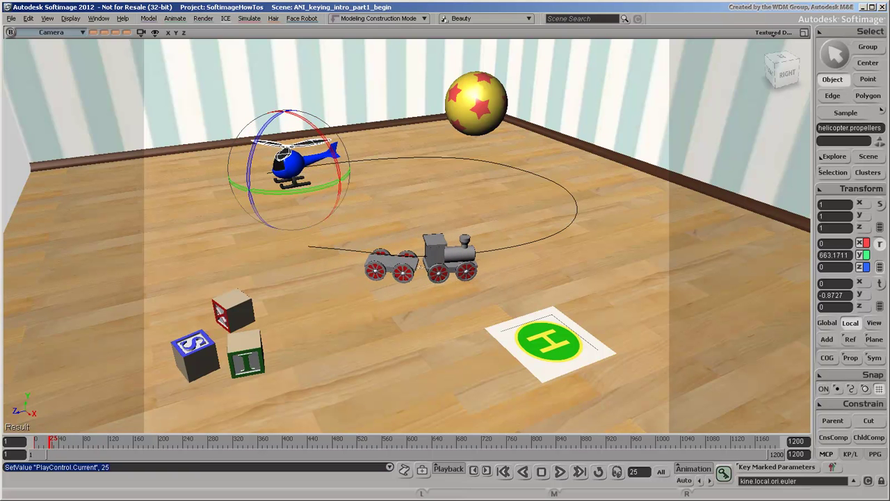
pyautogui.click(709, 480)
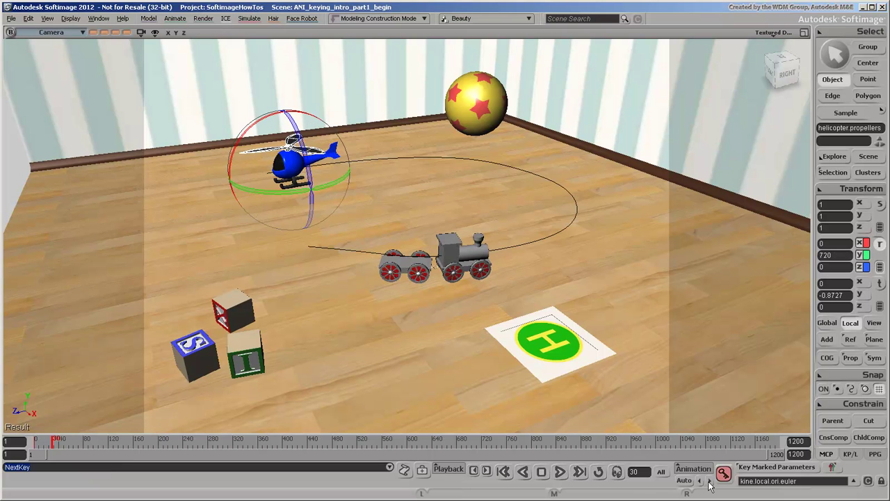
pyautogui.hotkey('ctrl', 's')
# Set the propellers' Rotation Y to 90 and step forward one frame
pyautogui.click(832, 255)
pyautogui.write('90')
pyautogui.press('Return')
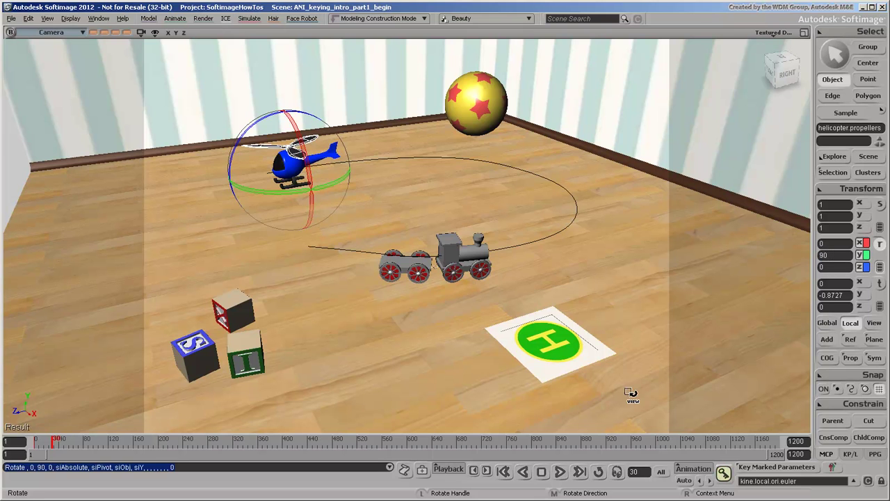
pyautogui.click(486, 471)
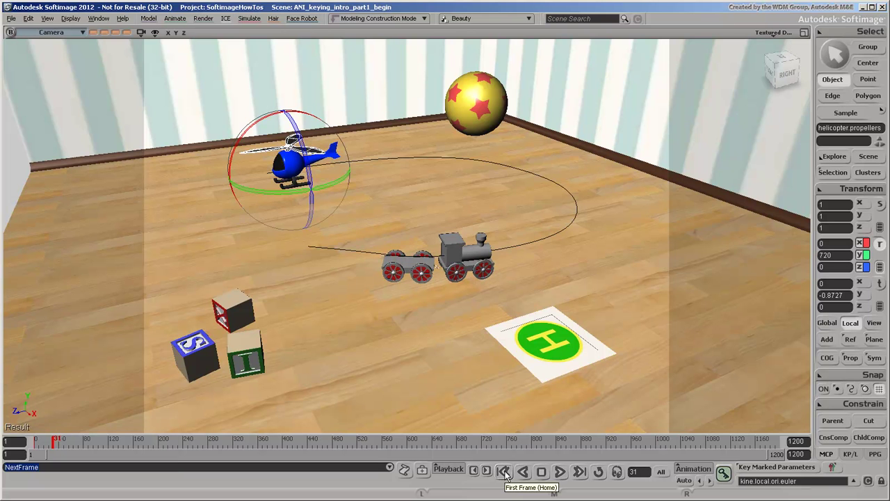
# Play the animation from frame 1, stop it, and return to frame 1
pyautogui.click(504, 472)
pyautogui.click(561, 472)
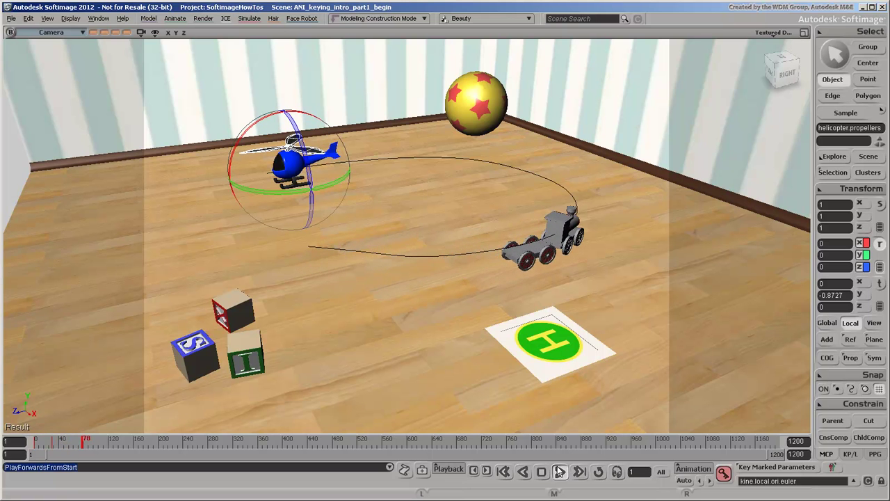
pyautogui.click(542, 472)
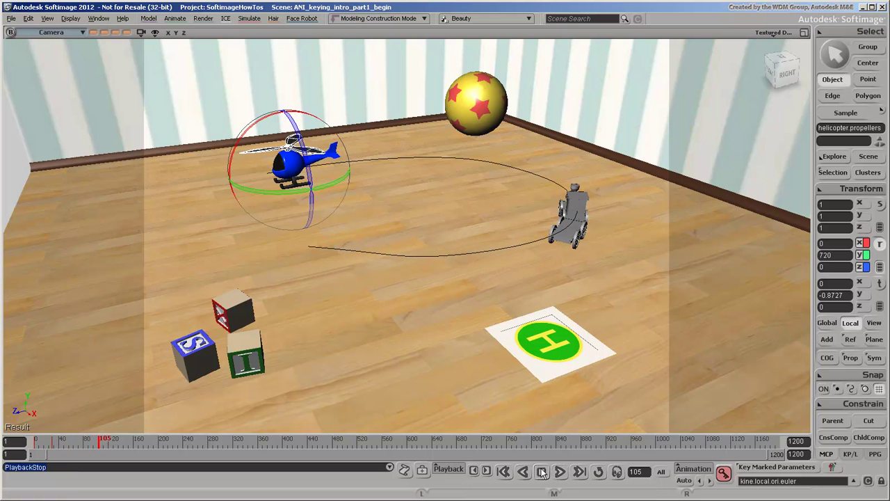
pyautogui.click(504, 472)
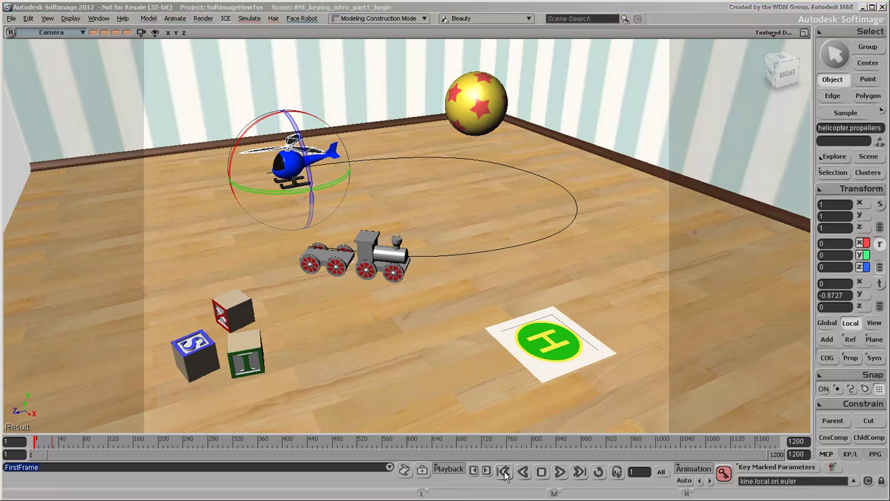
# Bring up the Animation Editor and select the propellers' roty curve (0 to 720)
pyautogui.press('0')
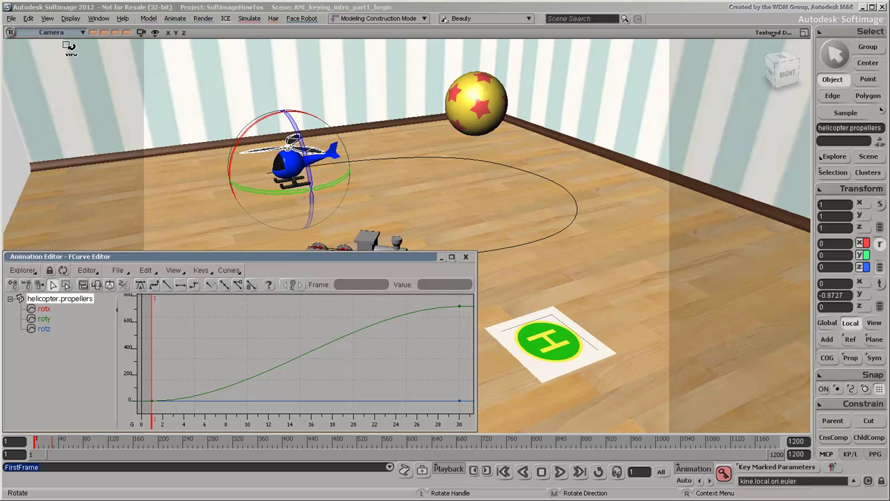
pyautogui.click(61, 32)
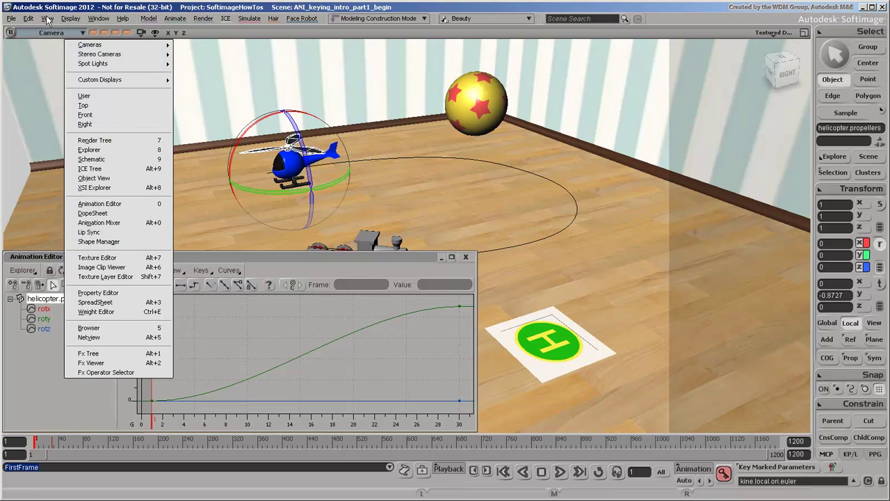
pyautogui.click(47, 19)
pyautogui.moveTo(65, 30)
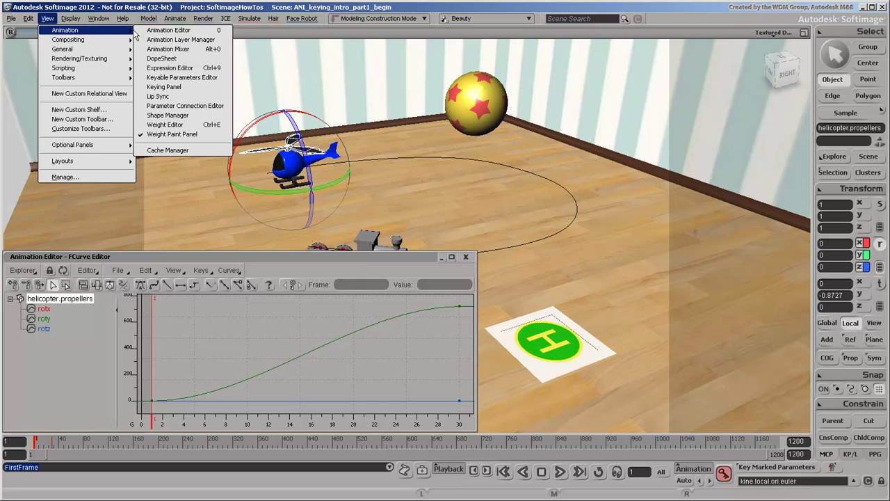
pyautogui.click(157, 31)
pyautogui.click(331, 346)
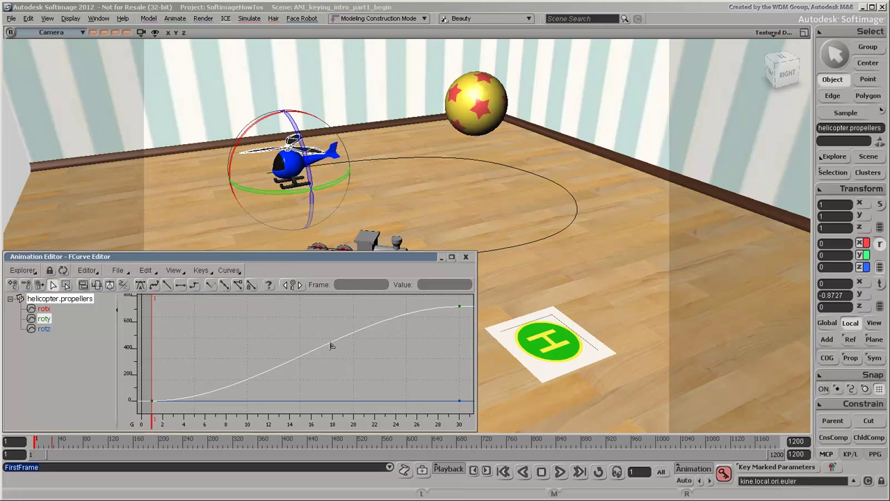
# Turn off Classic Mode and inspect the roty keys, confirming 720 at frame 30
pyautogui.click(173, 275)
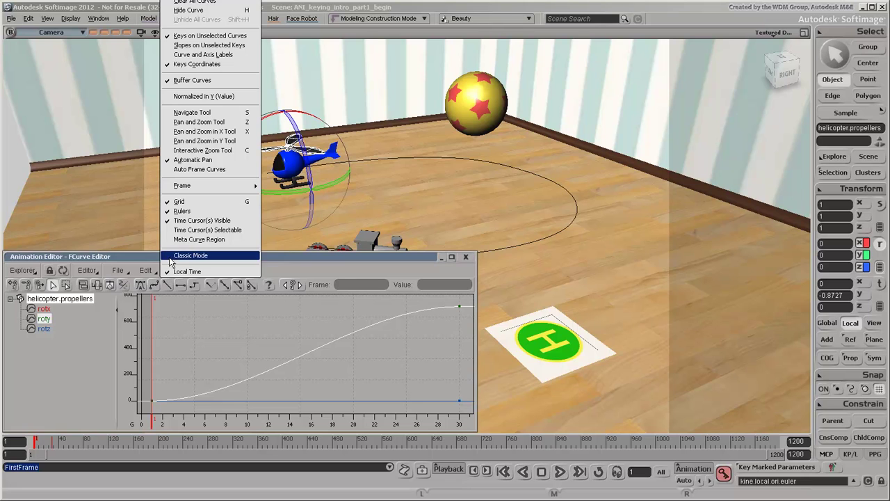
pyautogui.click(169, 257)
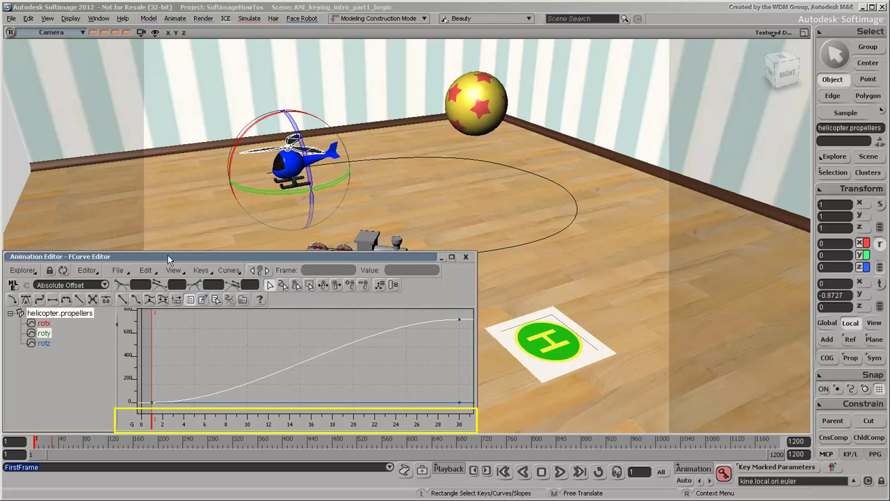
pyautogui.click(152, 403)
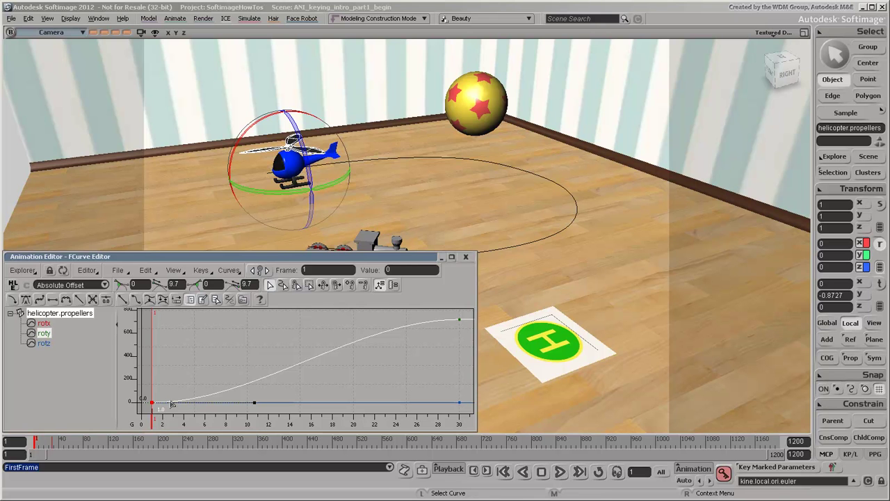
pyautogui.click(459, 320)
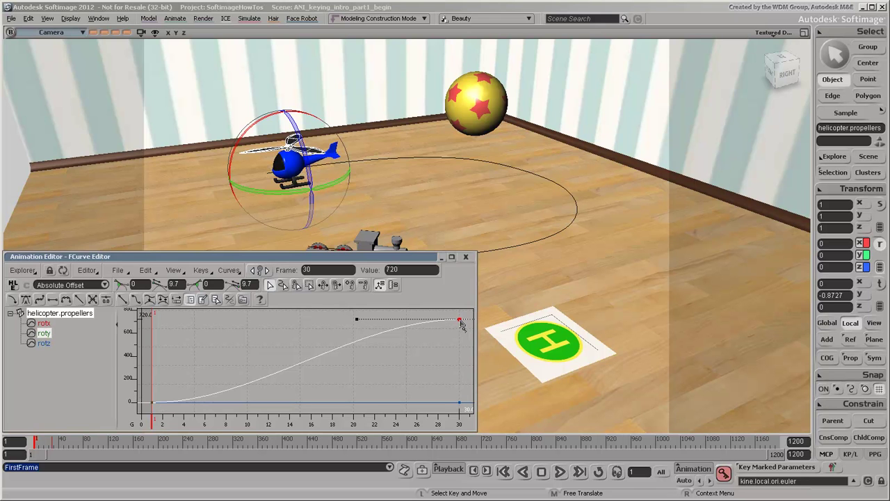
# Glance at the rotz curve, then reselect the roty curve
pyautogui.click(43, 333)
pyautogui.click(43, 343)
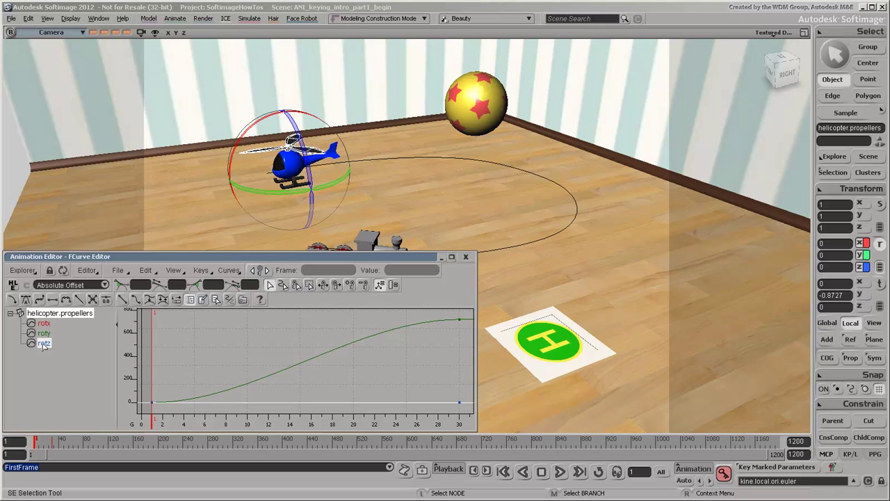
pyautogui.click(43, 334)
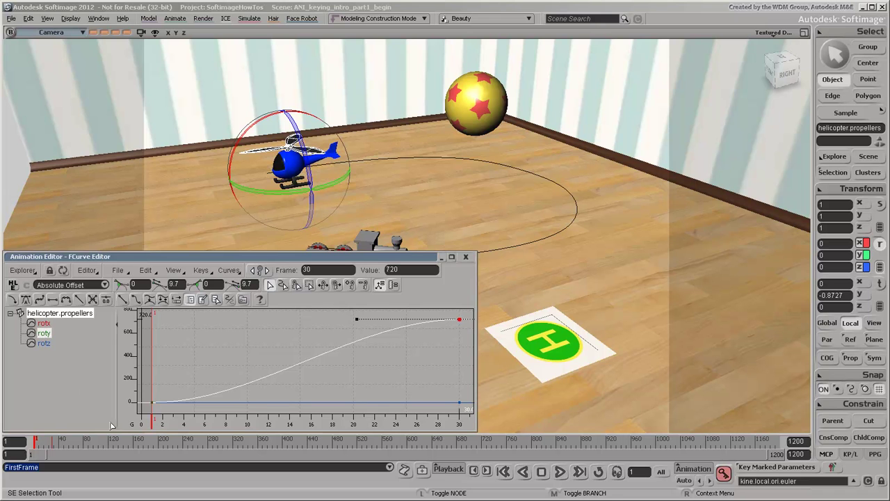
# Give both roty keys Relative Cycle extrapolation and frame the curve out to frame 1200
pyautogui.keyDown('shift'); pyautogui.click(152, 403); pyautogui.keyUp('shift')
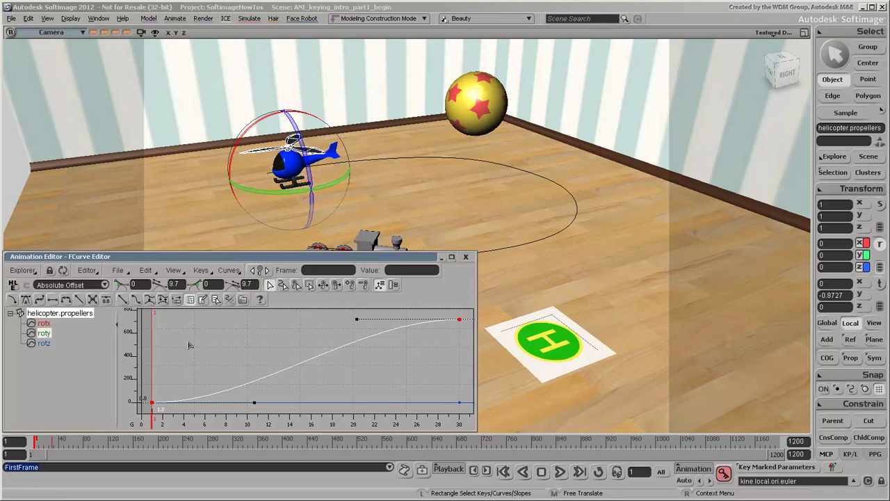
pyautogui.click(228, 270)
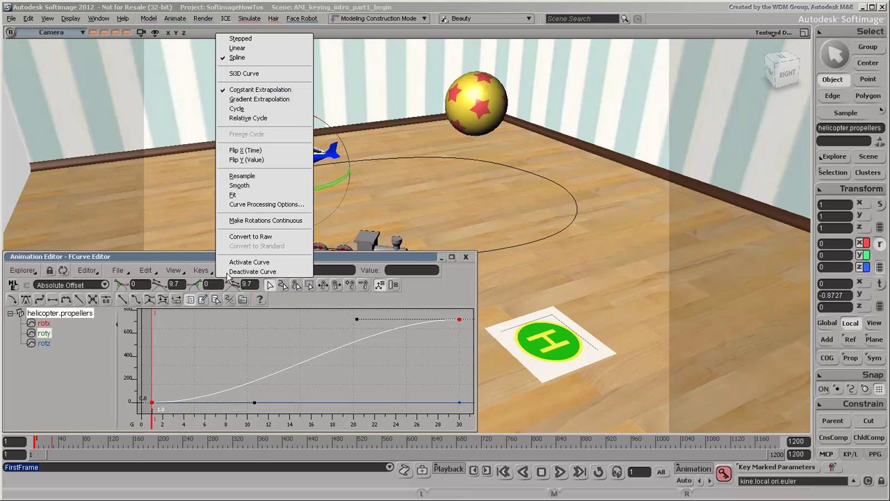
pyautogui.click(270, 120)
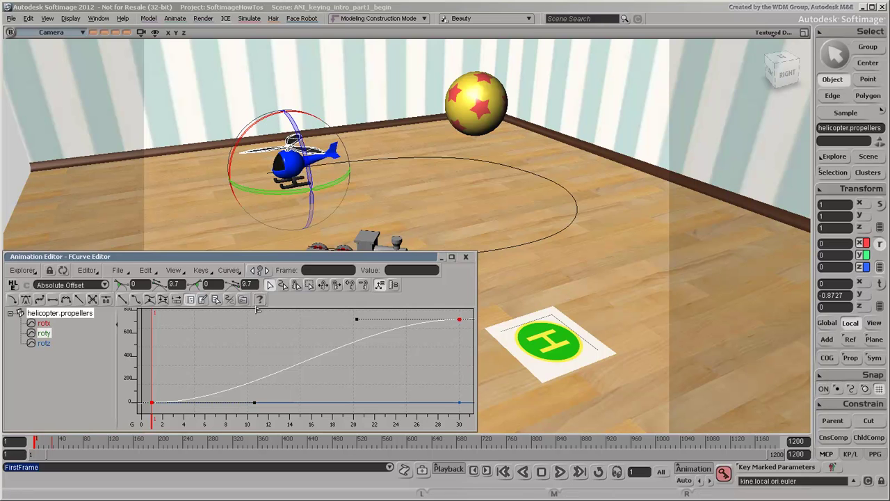
pyautogui.press('a')
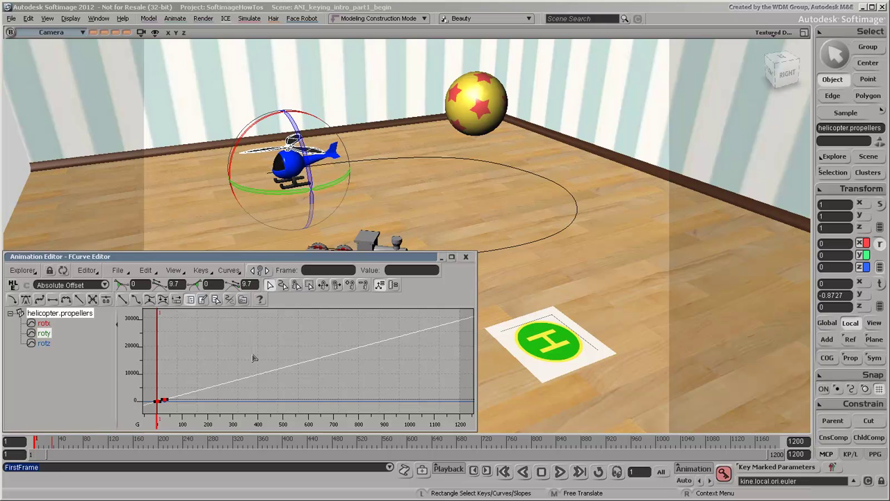
# Preview the propeller spin, return to frame 1, and frame the selected roty keys
pyautogui.click(561, 472)
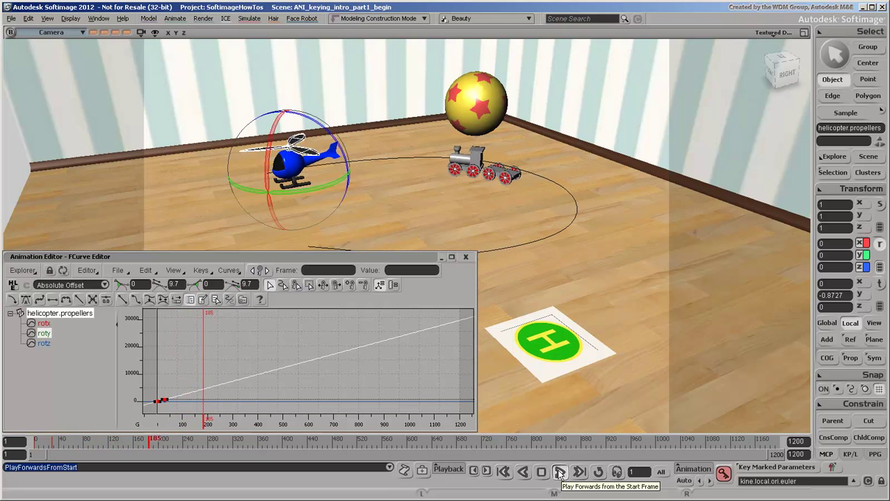
pyautogui.click(559, 473)
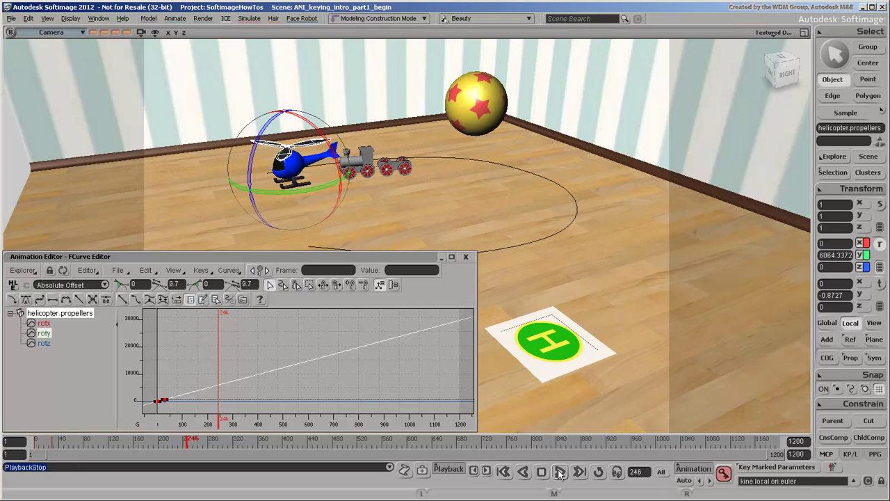
pyautogui.click(506, 473)
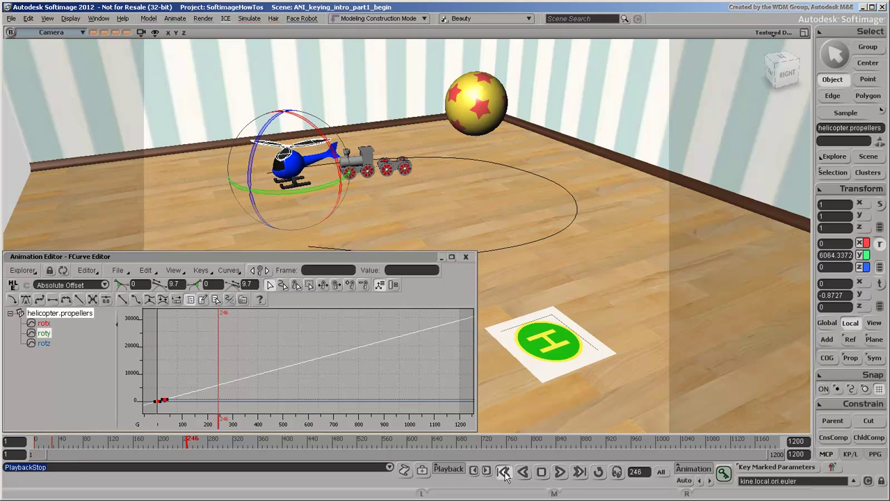
pyautogui.press('f')
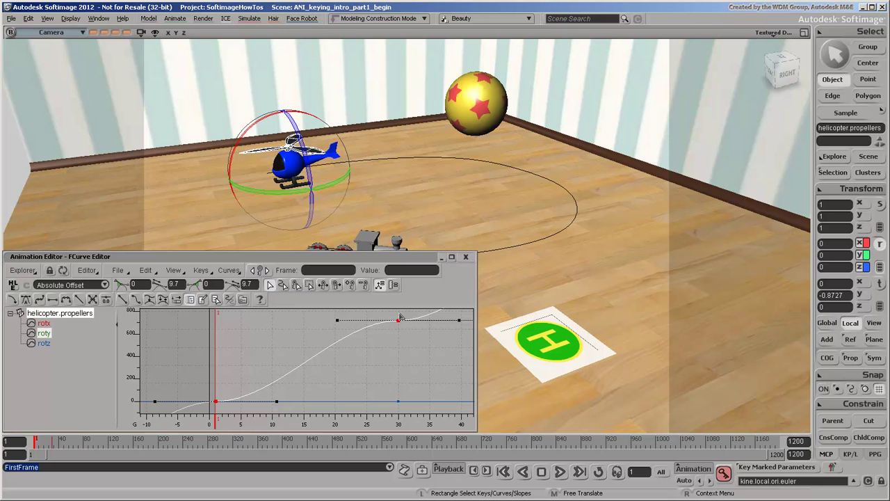
# Set the roty curve to linear interpolation, then play the full 1200-frame animation
pyautogui.click(123, 300)
pyautogui.click(232, 271)
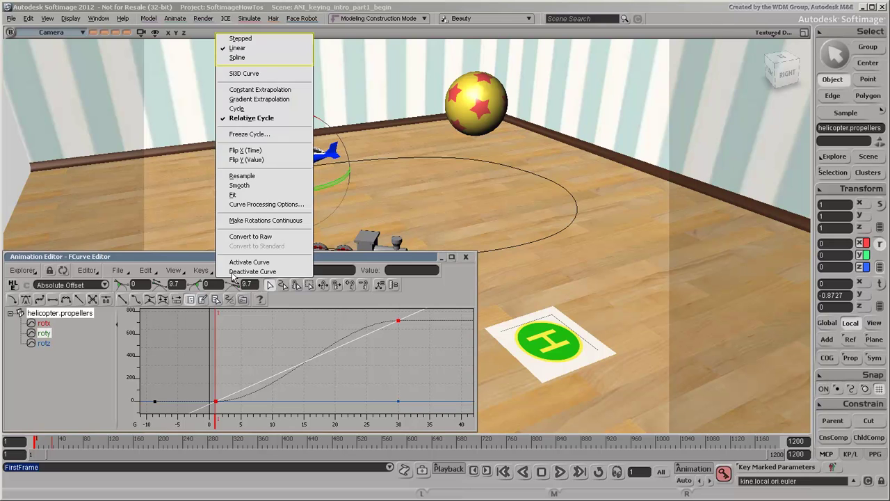
pyautogui.click(236, 380)
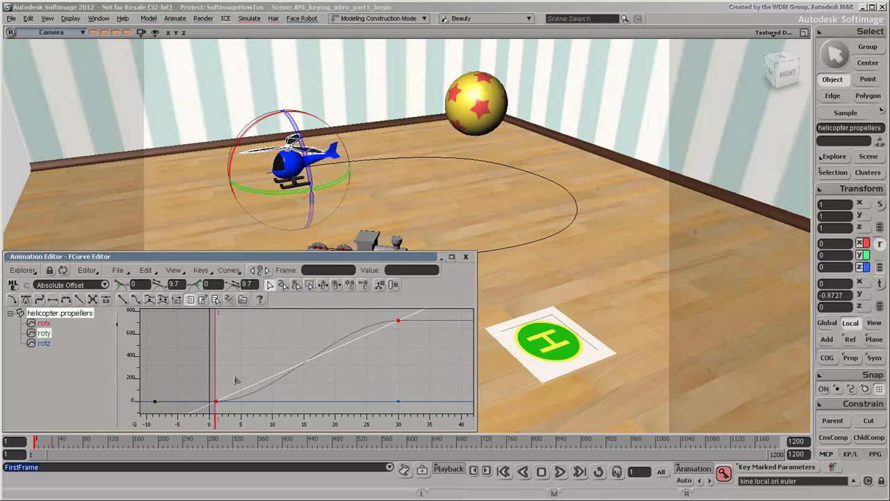
pyautogui.press('a')
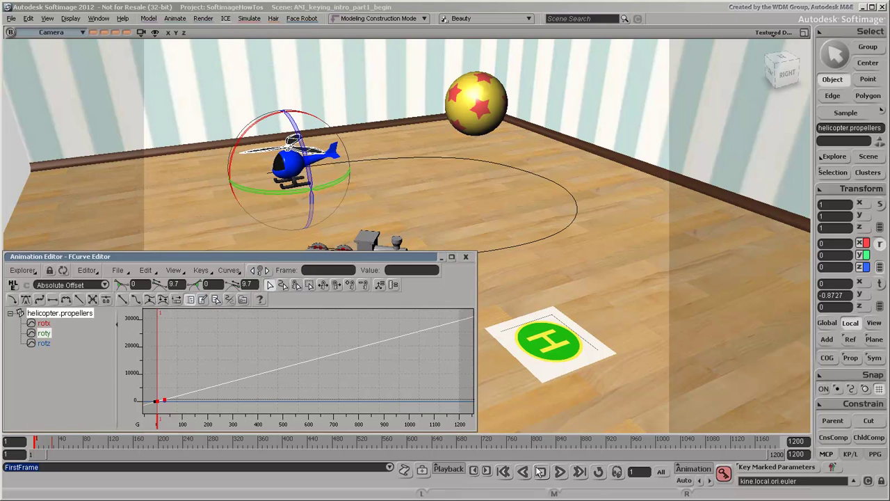
pyautogui.click(560, 471)
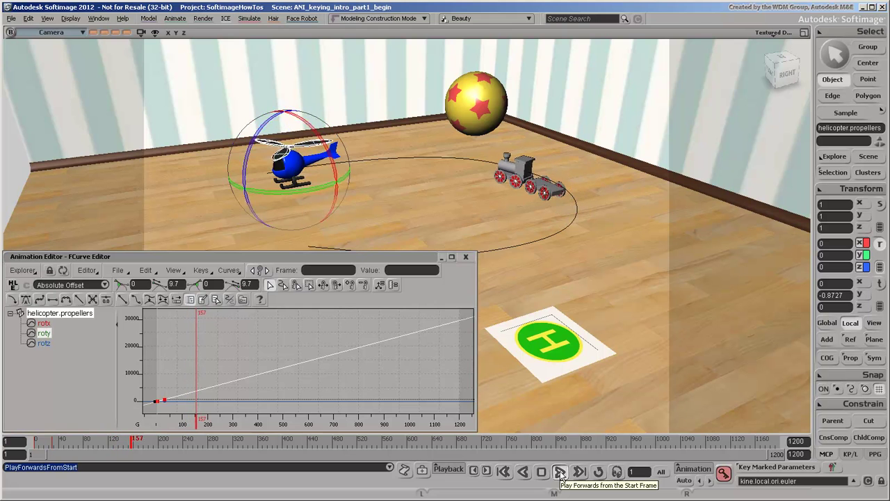
# Stop at frame 186, close the Animation Editor, and play the spinning propellers again
pyautogui.click(561, 473)
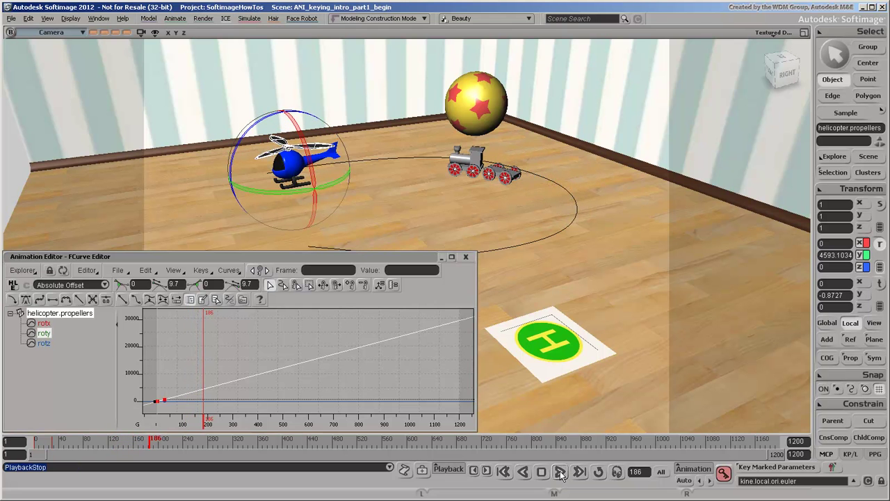
pyautogui.click(466, 258)
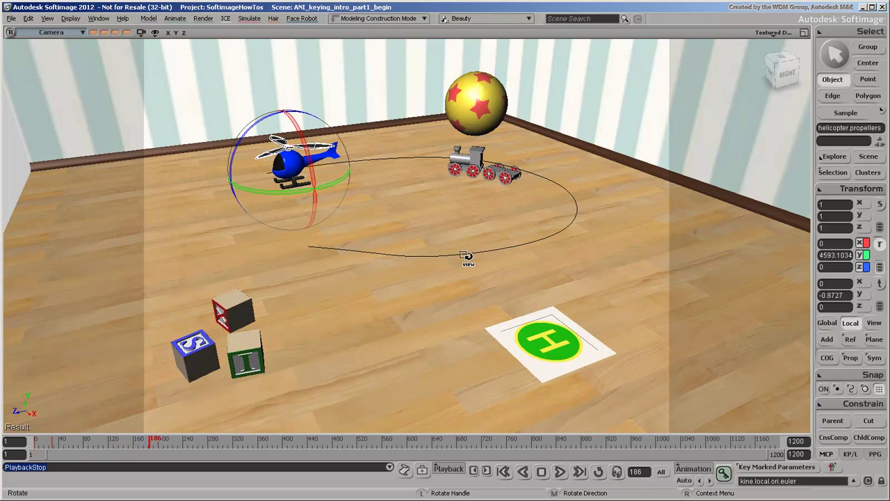
pyautogui.click(560, 472)
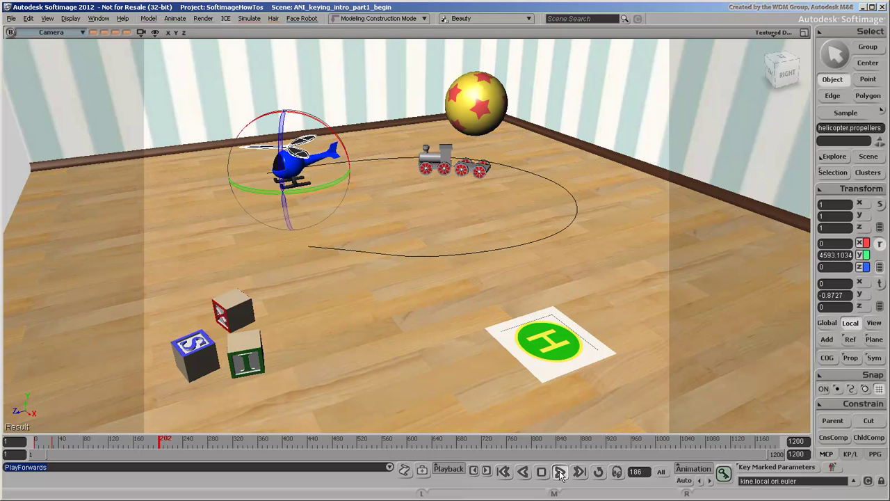